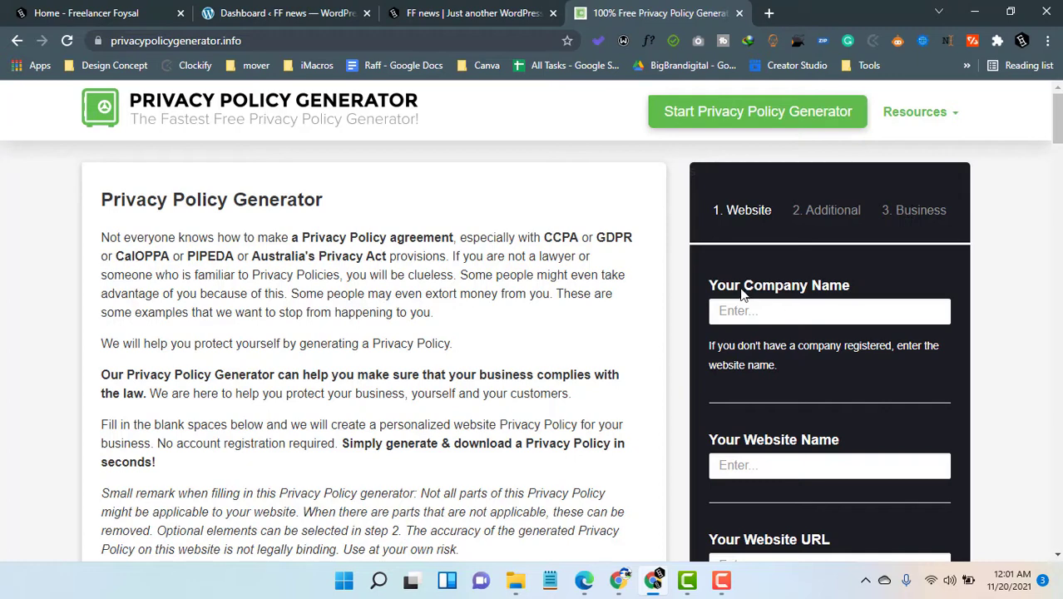
Step: Enter FF as the company name and Freelancer Foysal as the website name in the privacy policy form
{"action": "left_click", "coordinate": [790, 311]}
{"action": "type", "text": "Foysal"}
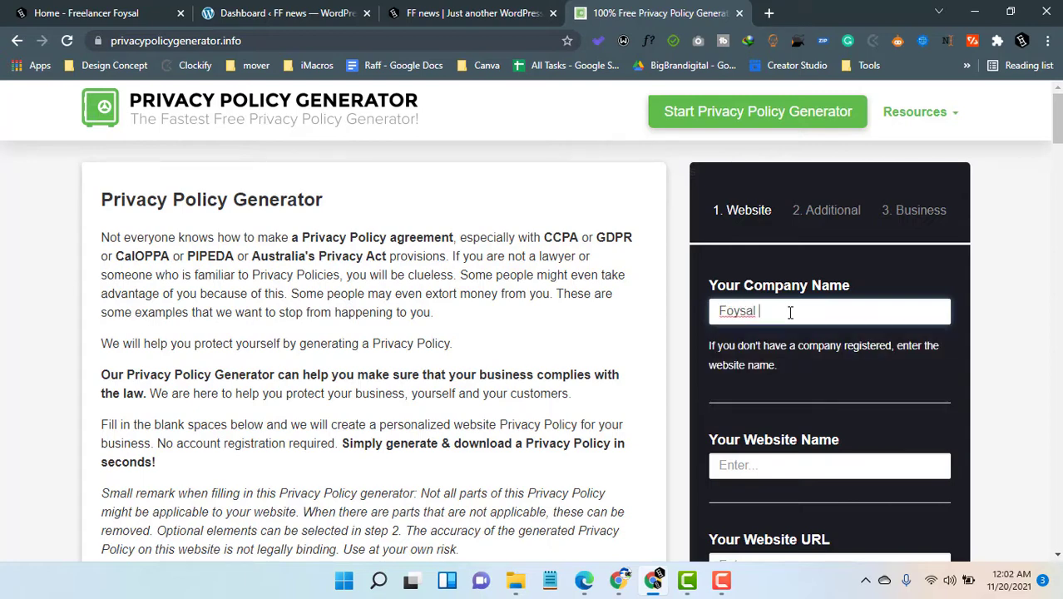
{"action": "key", "text": "ctrl+f"}
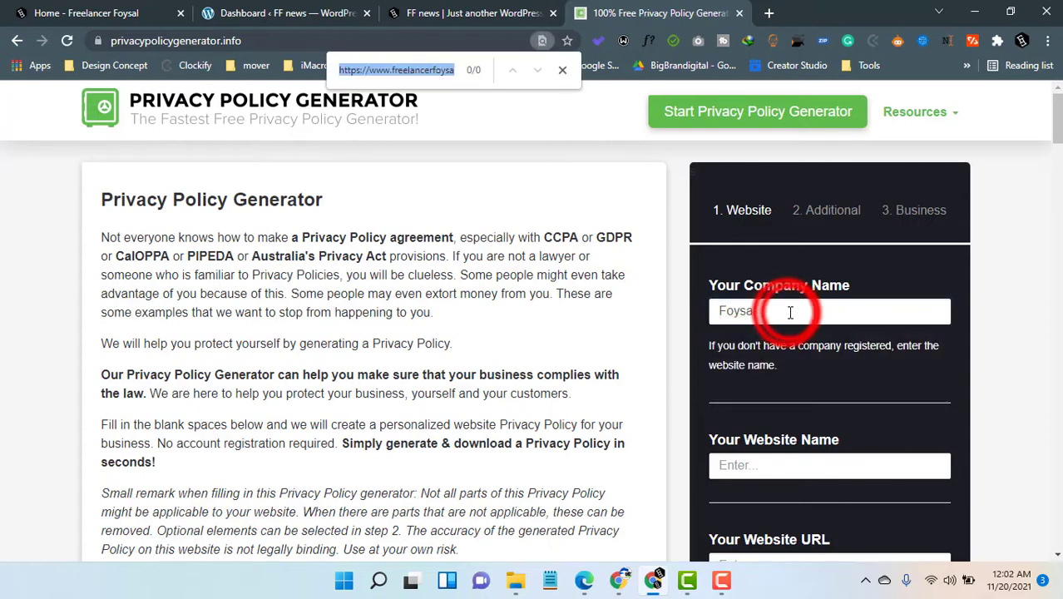
{"action": "double_click", "coordinate": [788, 311]}
{"action": "type", "text": "FF"}
{"action": "left_click", "coordinate": [765, 464]}
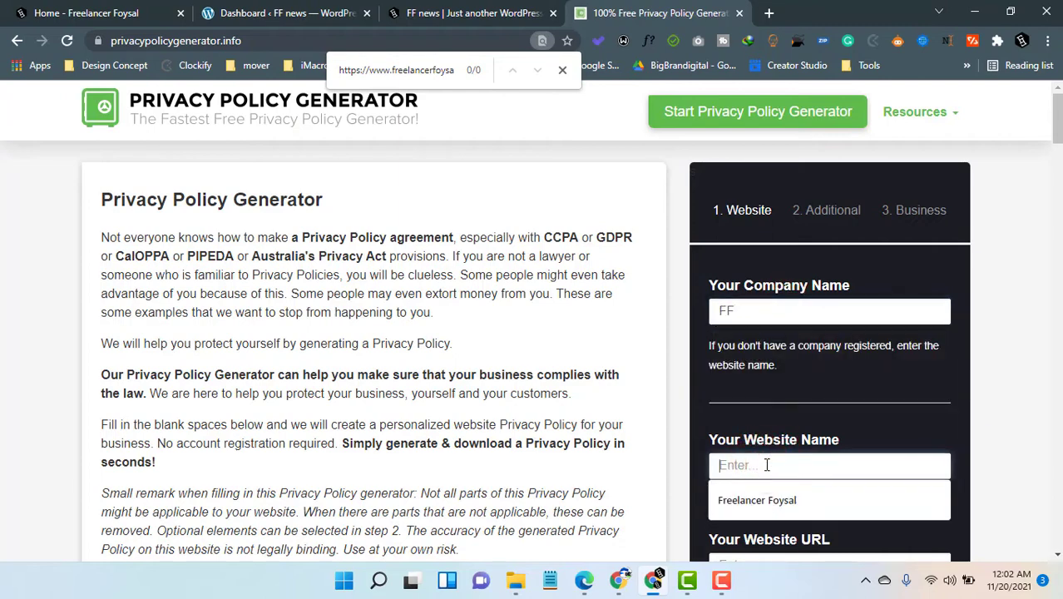
{"action": "left_click", "coordinate": [761, 499]}
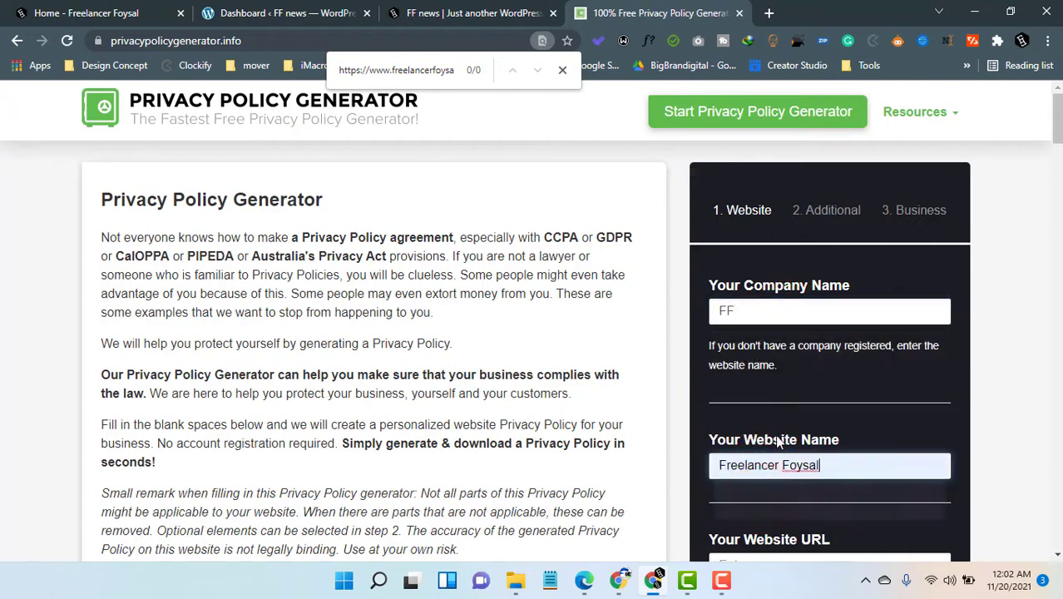
Step: Fill in the website URL with the address copied from the Freelancer Foysal home page and continue to the additional questions
{"action": "scroll", "coordinate": [779, 428], "scroll_direction": "down", "scroll_amount": 2}
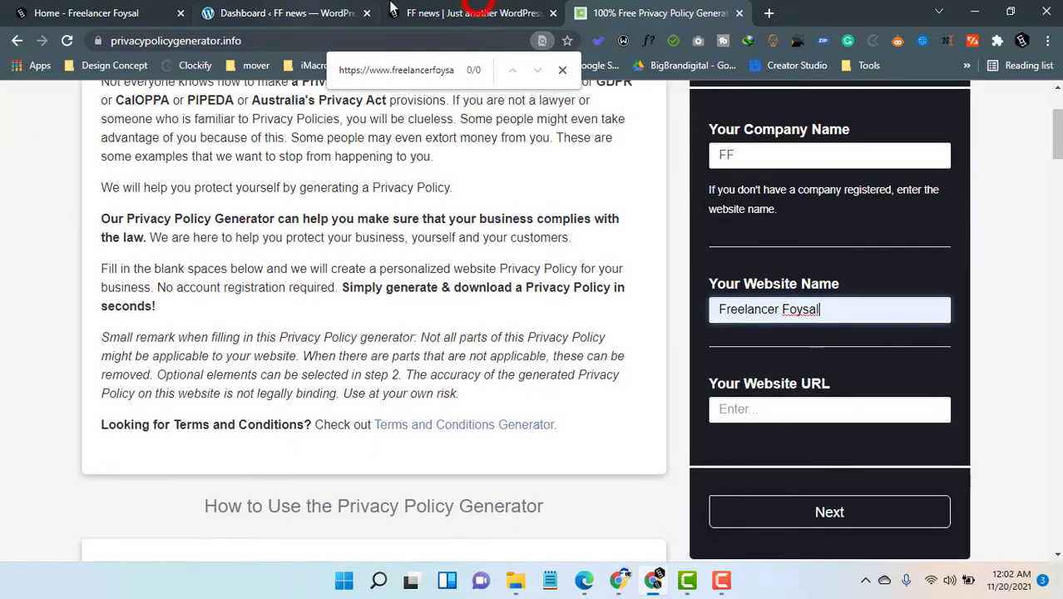
{"action": "left_click", "coordinate": [473, 12]}
{"action": "left_click", "coordinate": [238, 42]}
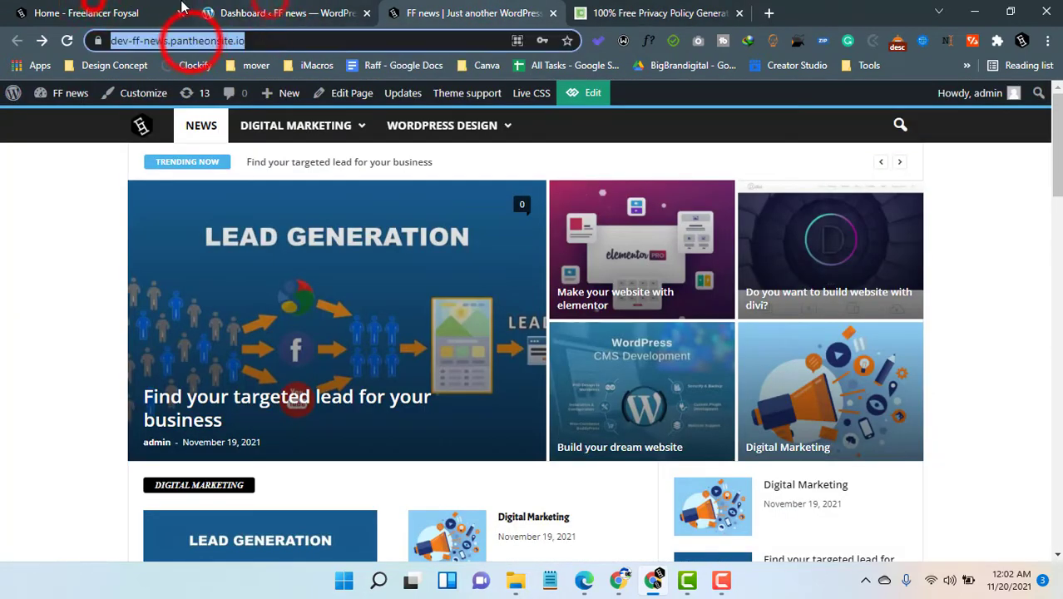
{"action": "left_click", "coordinate": [167, 13]}
{"action": "left_click", "coordinate": [185, 41]}
{"action": "key", "text": "ctrl+c"}
{"action": "left_click", "coordinate": [657, 13]}
{"action": "left_click", "coordinate": [795, 408]}
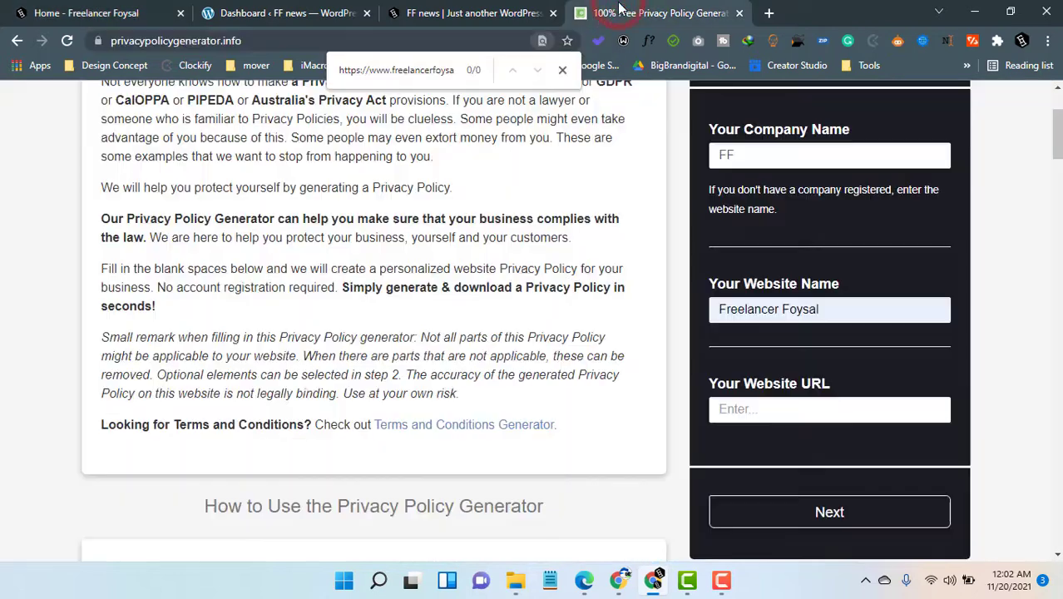
{"action": "key", "text": "ctrl+v"}
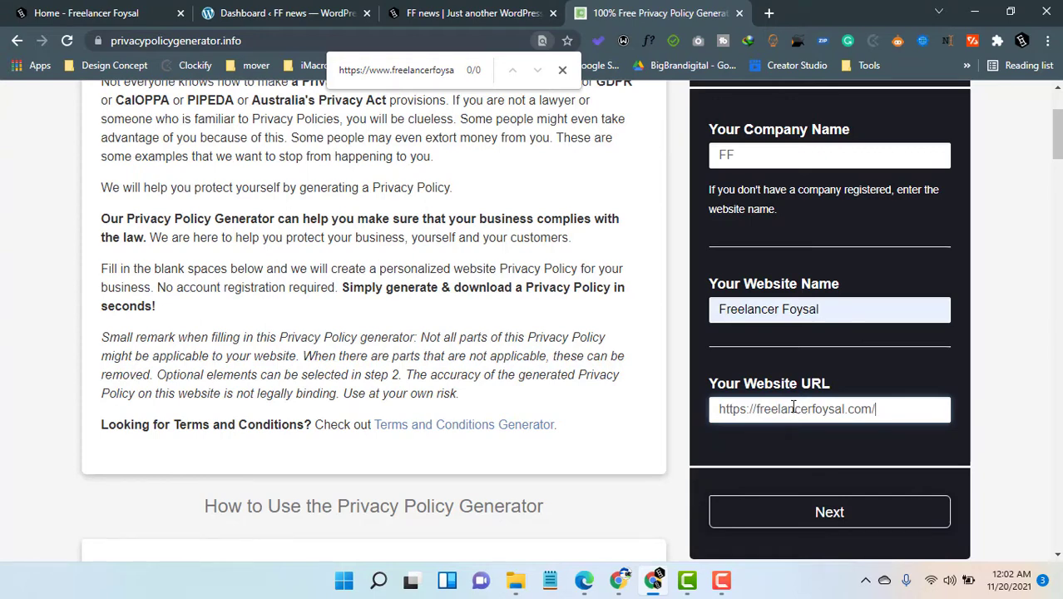
{"action": "left_click", "coordinate": [826, 511]}
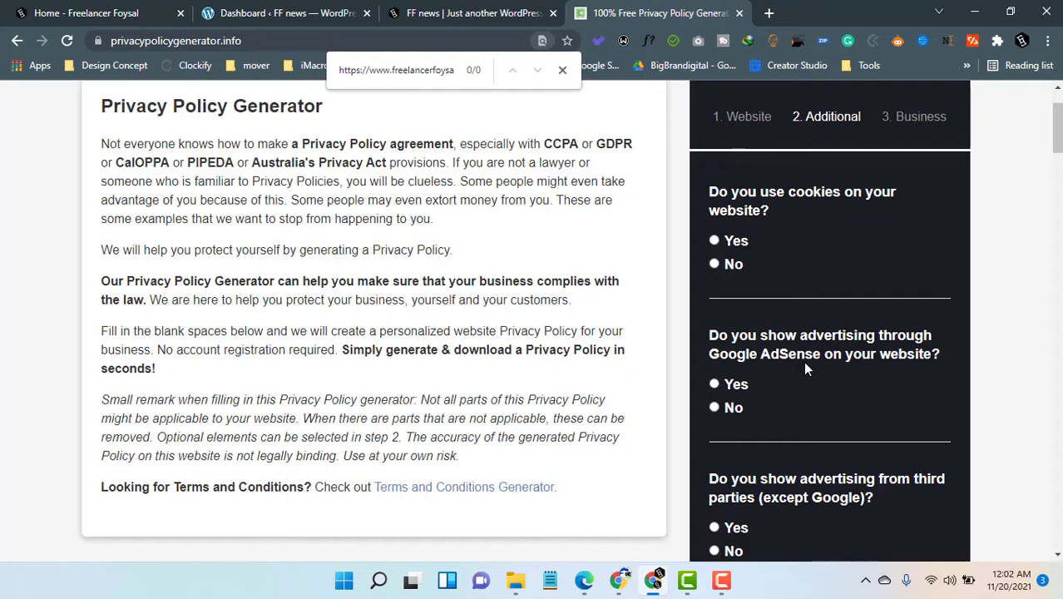
Step: Answer No to the cookies, Google AdSense and third-party advertising questions and continue to the business details
{"action": "left_click", "coordinate": [717, 263]}
{"action": "left_click", "coordinate": [731, 407]}
{"action": "left_click", "coordinate": [727, 550]}
{"action": "scroll", "coordinate": [803, 326], "scroll_direction": "down", "scroll_amount": 1}
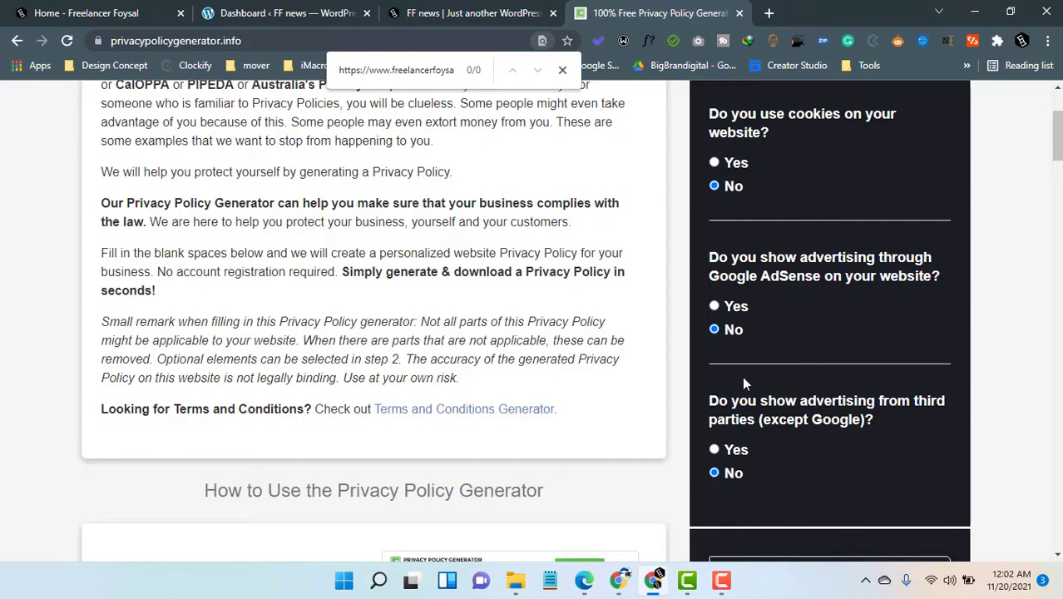
{"action": "scroll", "coordinate": [741, 376], "scroll_direction": "down", "scroll_amount": 3}
{"action": "left_click", "coordinate": [763, 388]}
{"action": "left_click", "coordinate": [835, 378]}
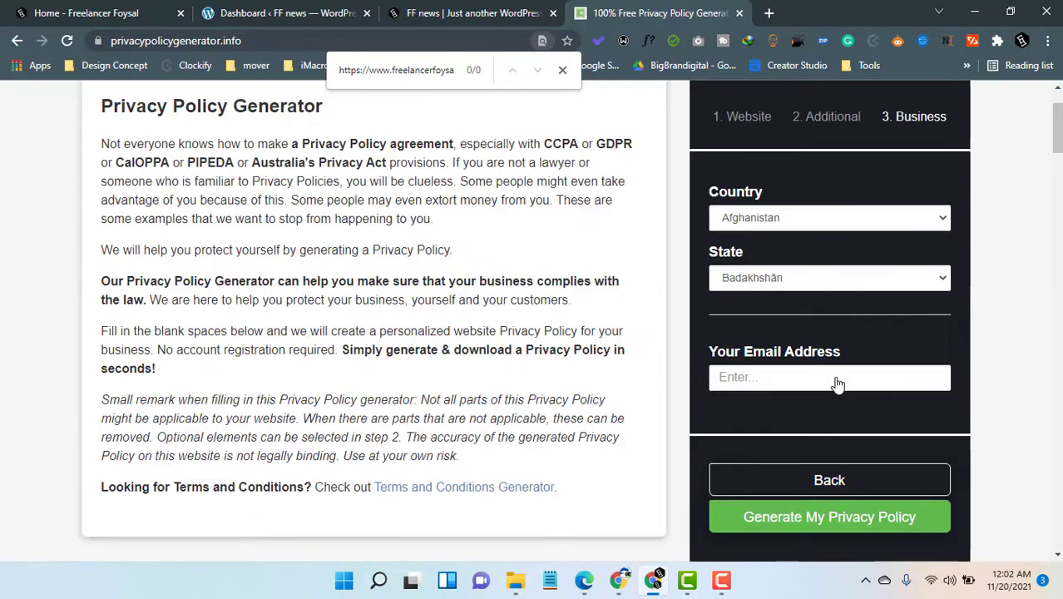
Step: Set the country to Bangladesh, fill in the e-mail address and generate the privacy policy
{"action": "left_click", "coordinate": [767, 218]}
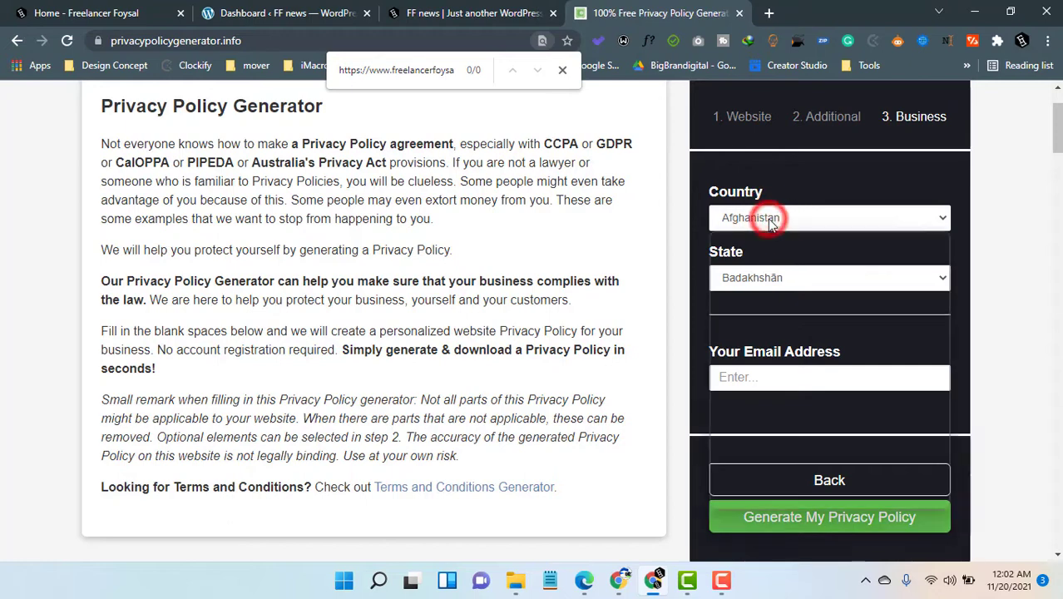
{"action": "scroll", "coordinate": [766, 347], "scroll_direction": "down", "scroll_amount": 3}
{"action": "left_click", "coordinate": [759, 333]}
{"action": "left_click", "coordinate": [762, 317]}
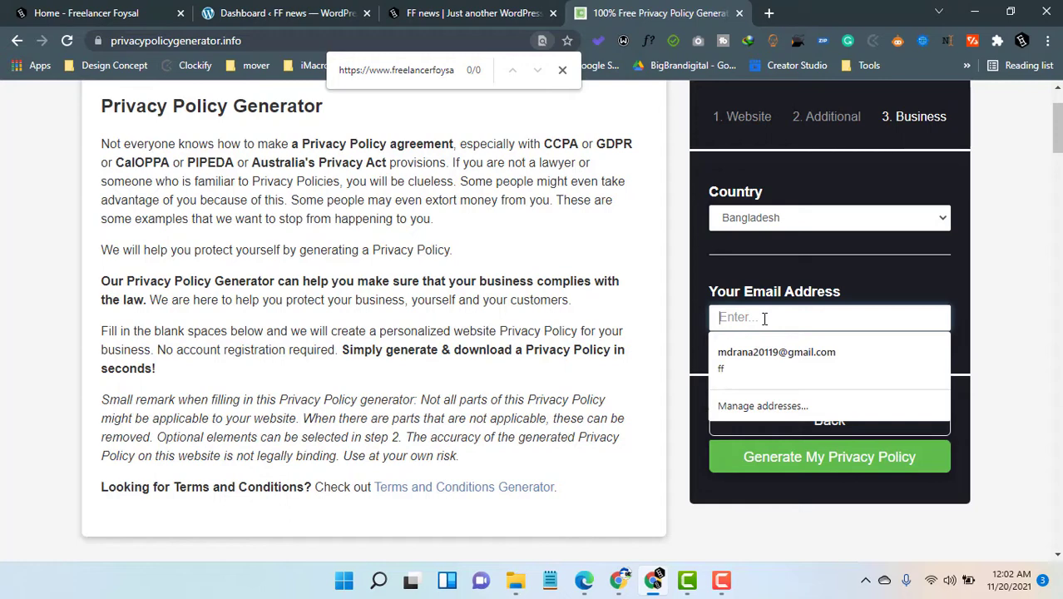
{"action": "left_click", "coordinate": [757, 355]}
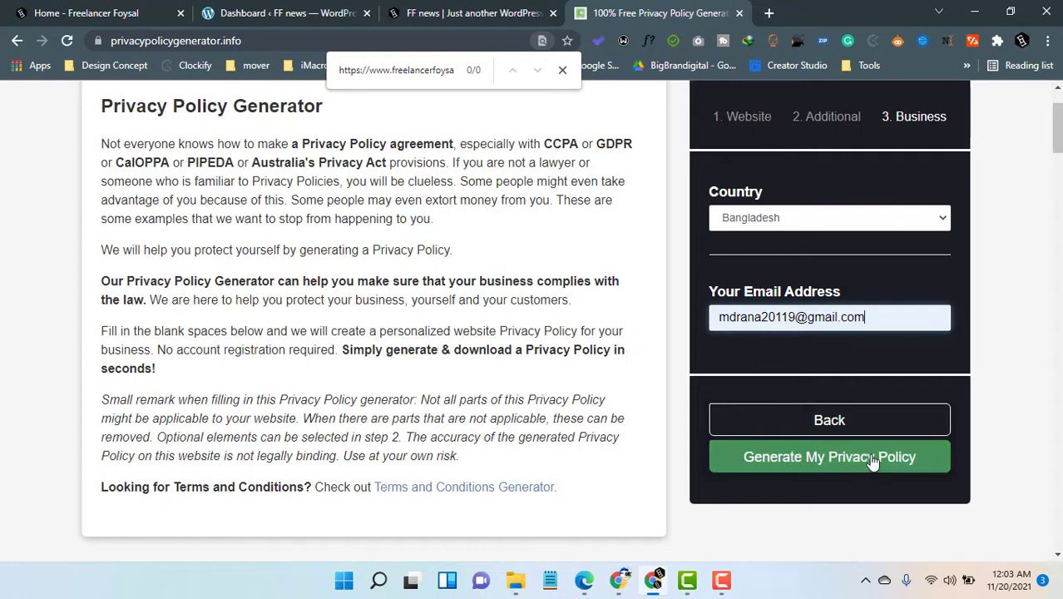
{"action": "left_click", "coordinate": [820, 463]}
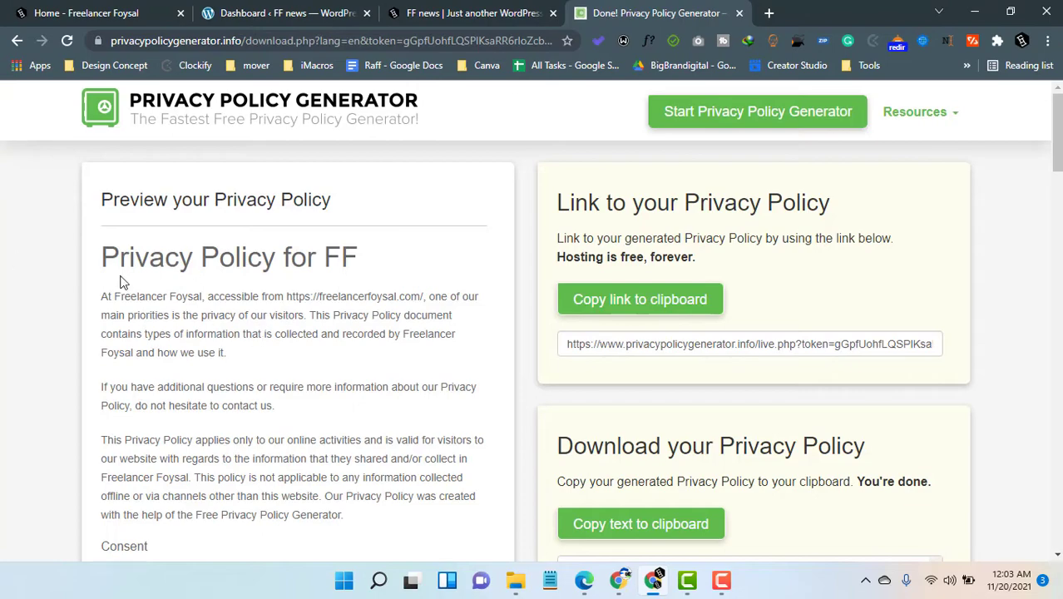
Step: Review the generated policy preview through to its end, checking where the website name and website URL are mentioned
{"action": "left_click", "coordinate": [108, 257]}
{"action": "left_click", "coordinate": [143, 310]}
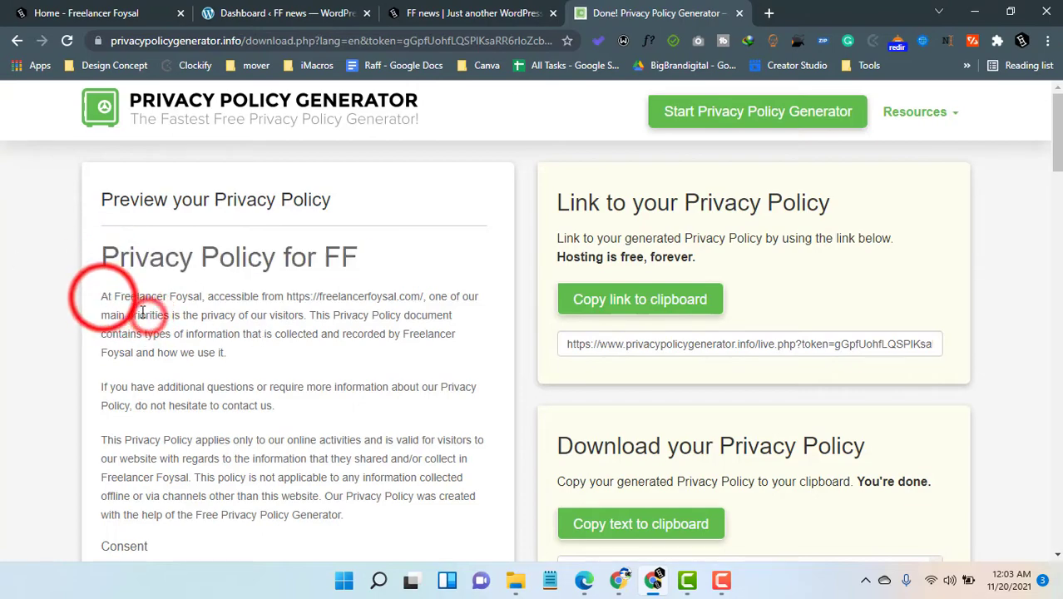
{"action": "left_click_drag", "start_coordinate": [101, 297], "coordinate": [247, 450]}
{"action": "scroll", "coordinate": [200, 390], "scroll_direction": "down", "scroll_amount": 5}
{"action": "scroll", "coordinate": [201, 395], "scroll_direction": "down", "scroll_amount": 20}
{"action": "scroll", "coordinate": [210, 429], "scroll_direction": "down", "scroll_amount": 5}
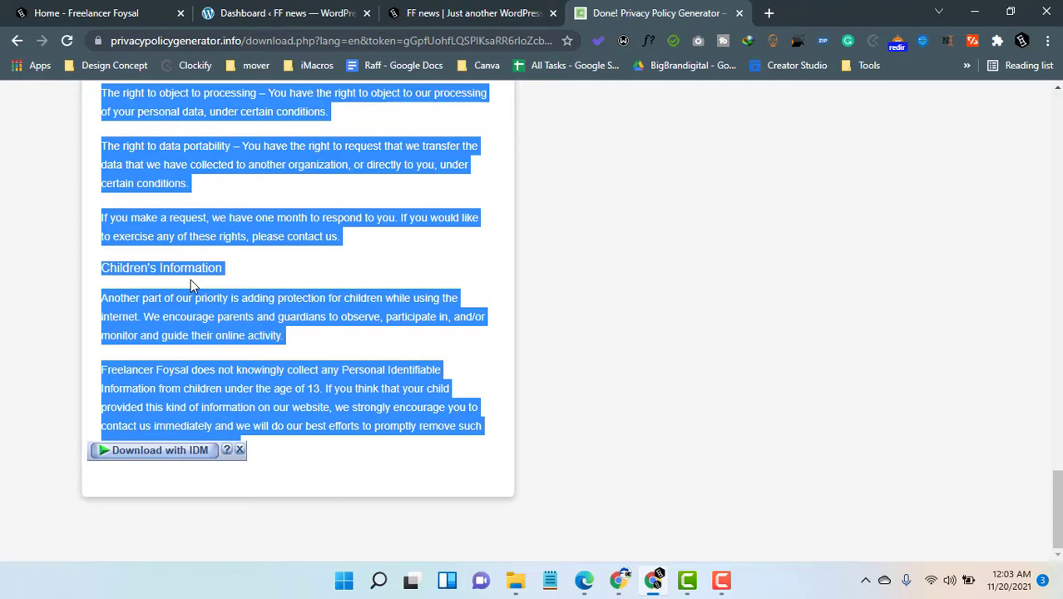
{"action": "left_click", "coordinate": [190, 364]}
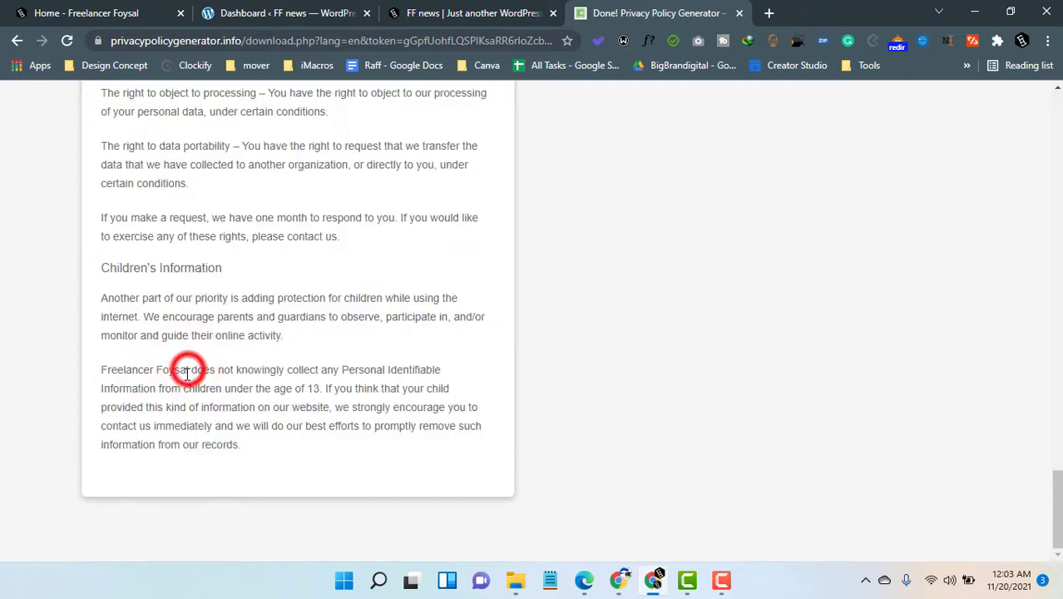
{"action": "left_click_drag", "start_coordinate": [186, 370], "coordinate": [105, 374]}
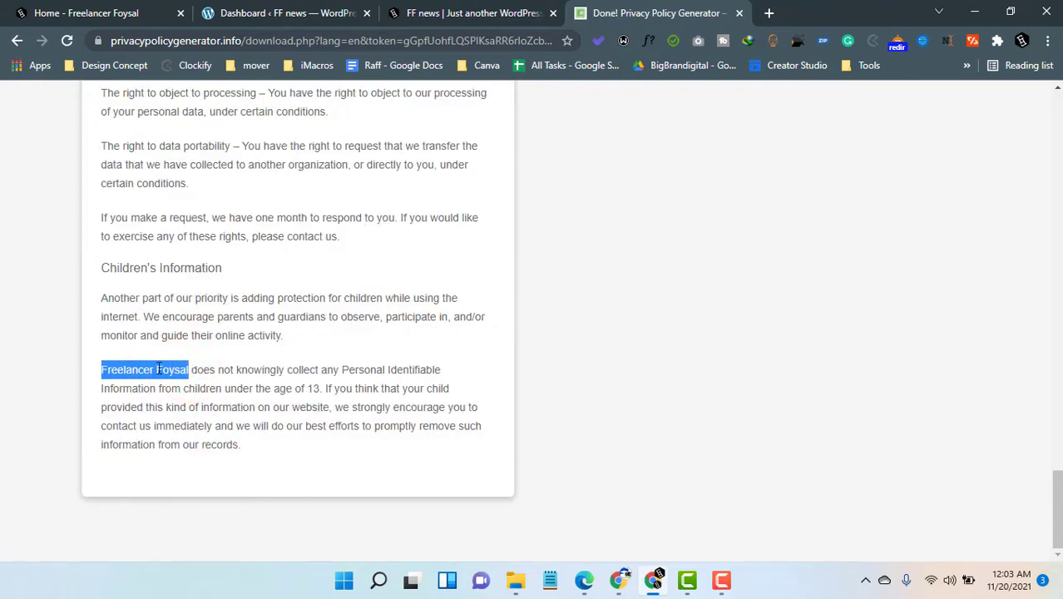
{"action": "scroll", "coordinate": [169, 367], "scroll_direction": "up", "scroll_amount": 20}
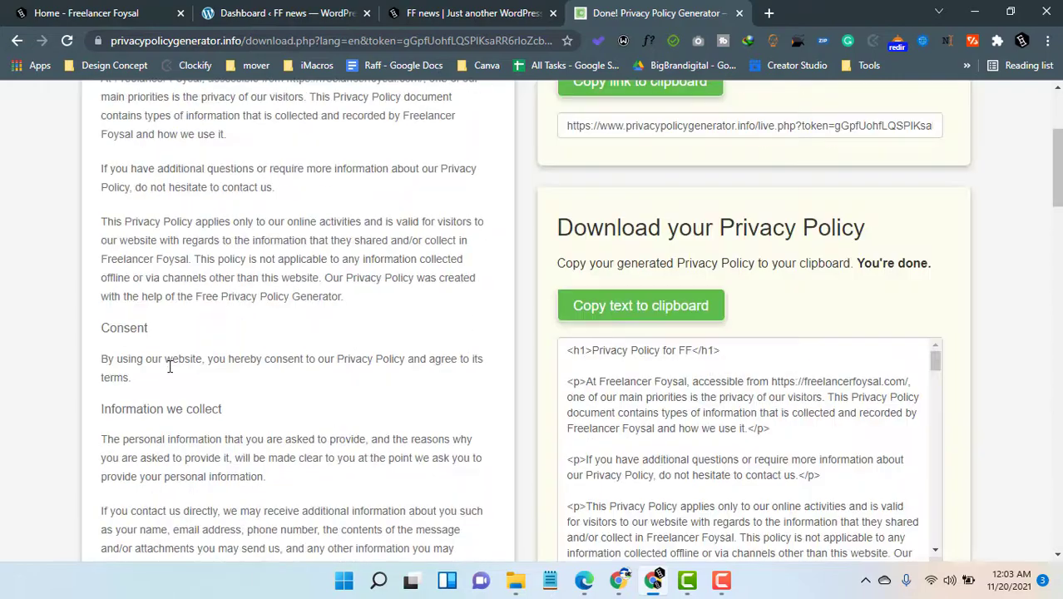
{"action": "left_click_drag", "start_coordinate": [423, 297], "coordinate": [292, 299]}
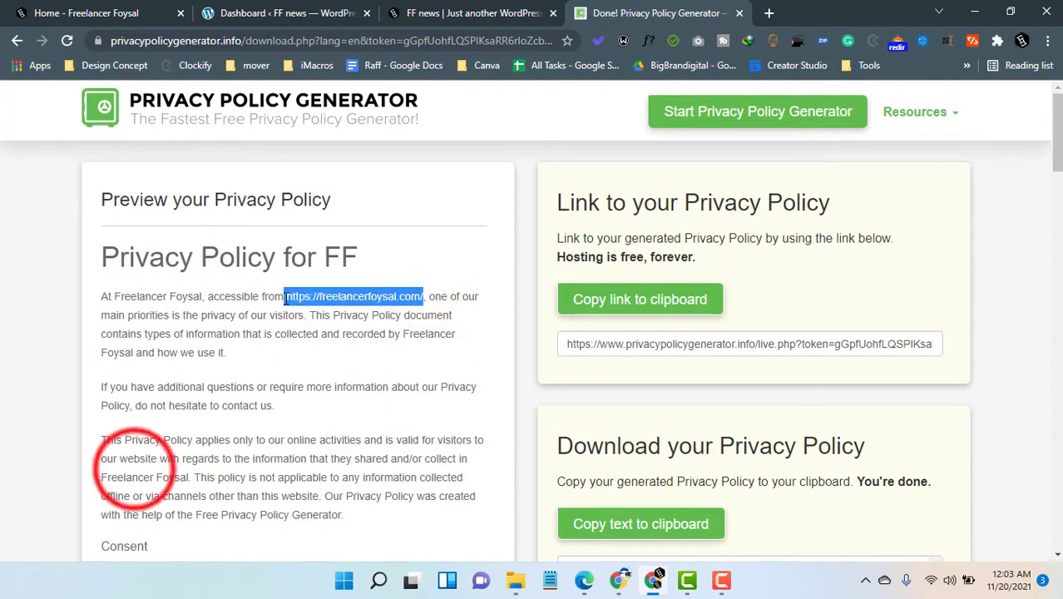
{"action": "left_click", "coordinate": [97, 475]}
{"action": "left_click_drag", "start_coordinate": [103, 474], "coordinate": [190, 476]}
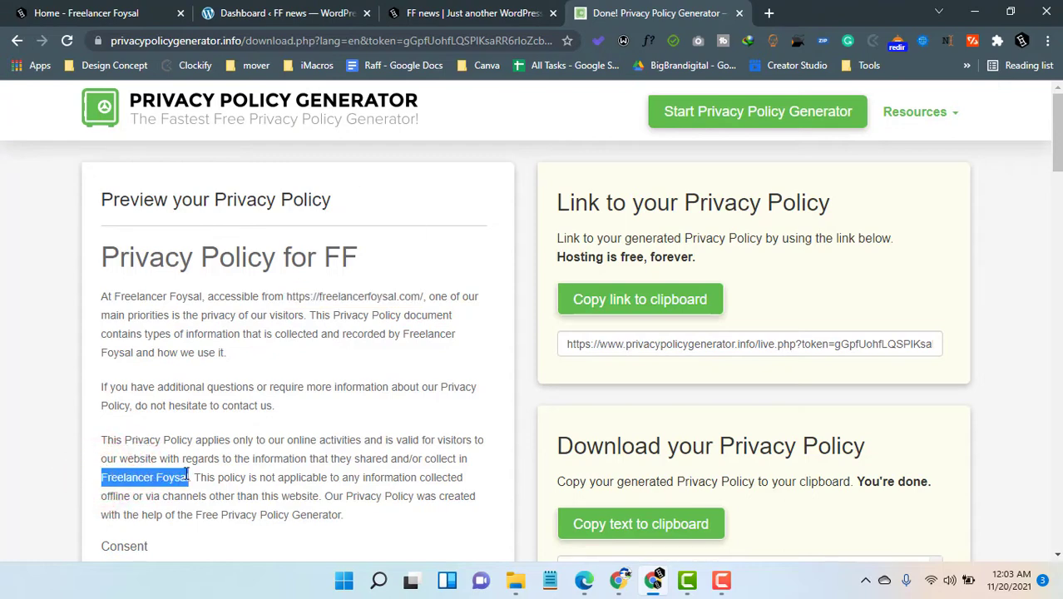
Step: Select the entire policy text below its heading and look at the footer of the FF news site for the policy link
{"action": "left_click_drag", "start_coordinate": [96, 296], "coordinate": [252, 457]}
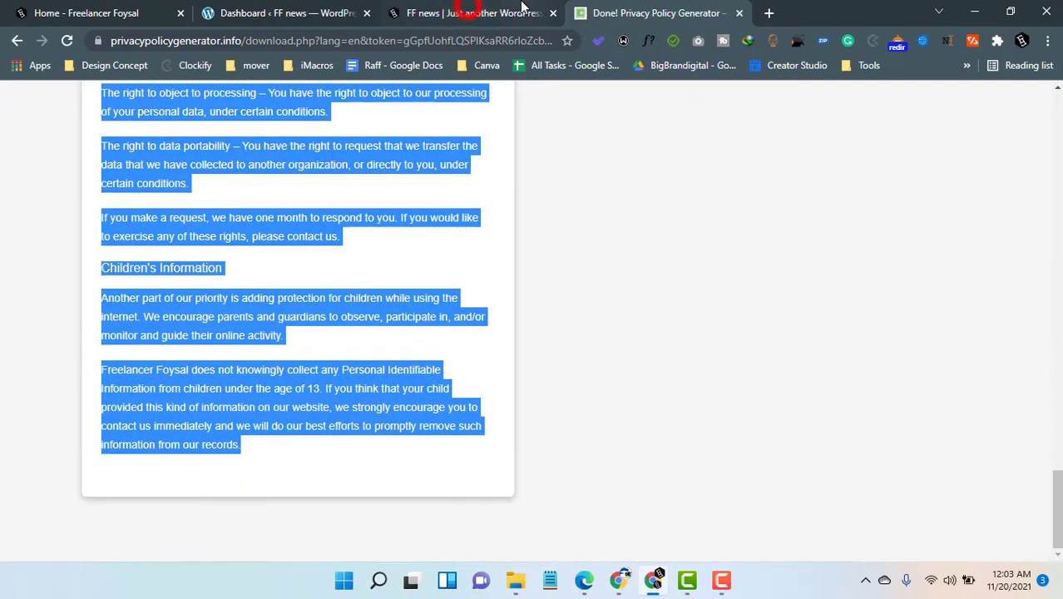
{"action": "left_click", "coordinate": [470, 12]}
{"action": "scroll", "coordinate": [319, 274], "scroll_direction": "down", "scroll_amount": 15}
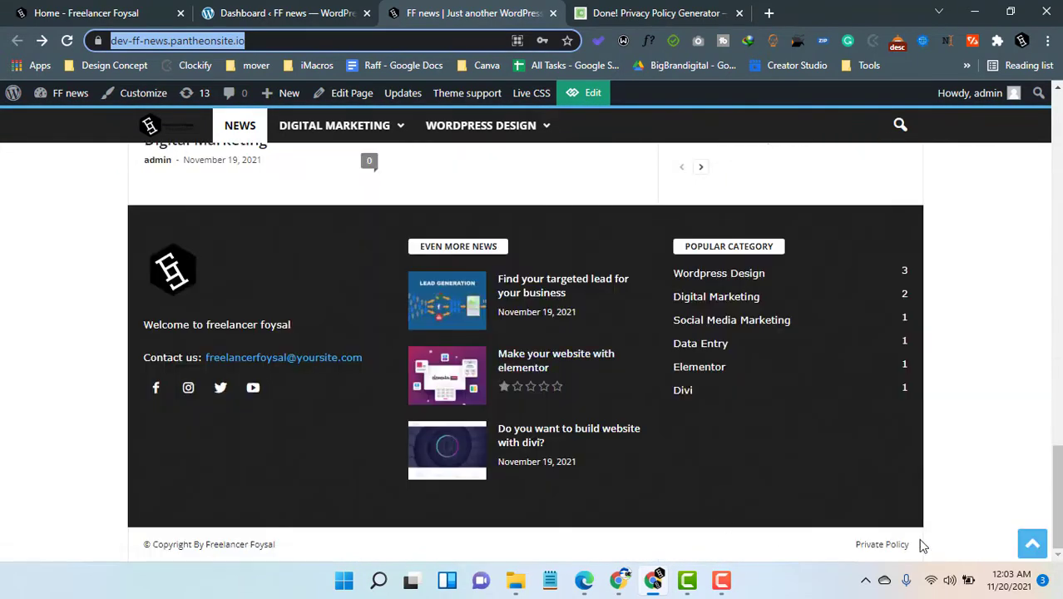
Step: Open the WordPress editor for adding a new page in a separate tab from the FF news dashboard
{"action": "left_click", "coordinate": [225, 10]}
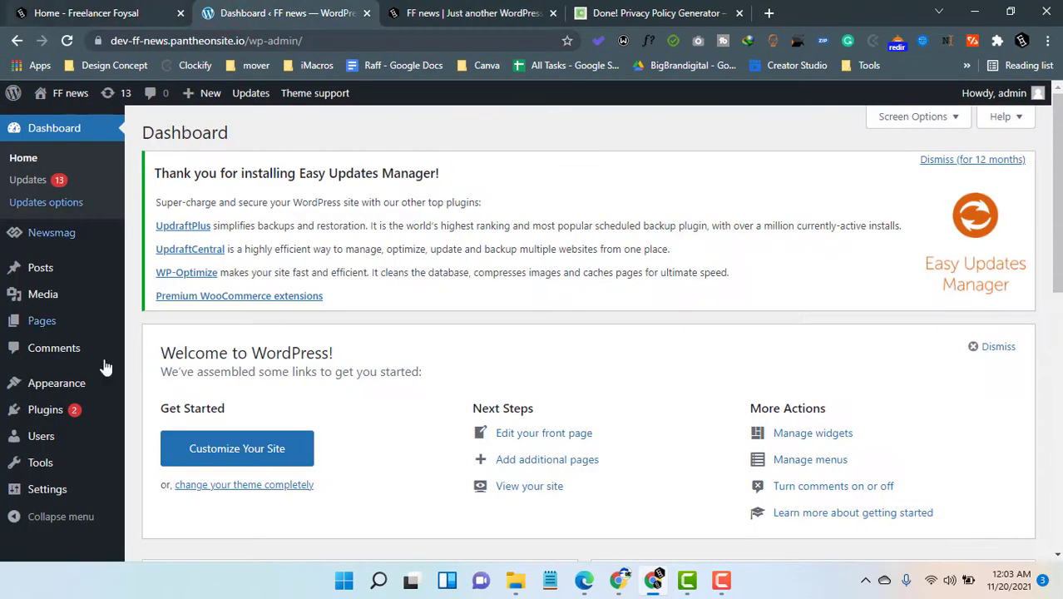
{"action": "mouse_move", "coordinate": [37, 330]}
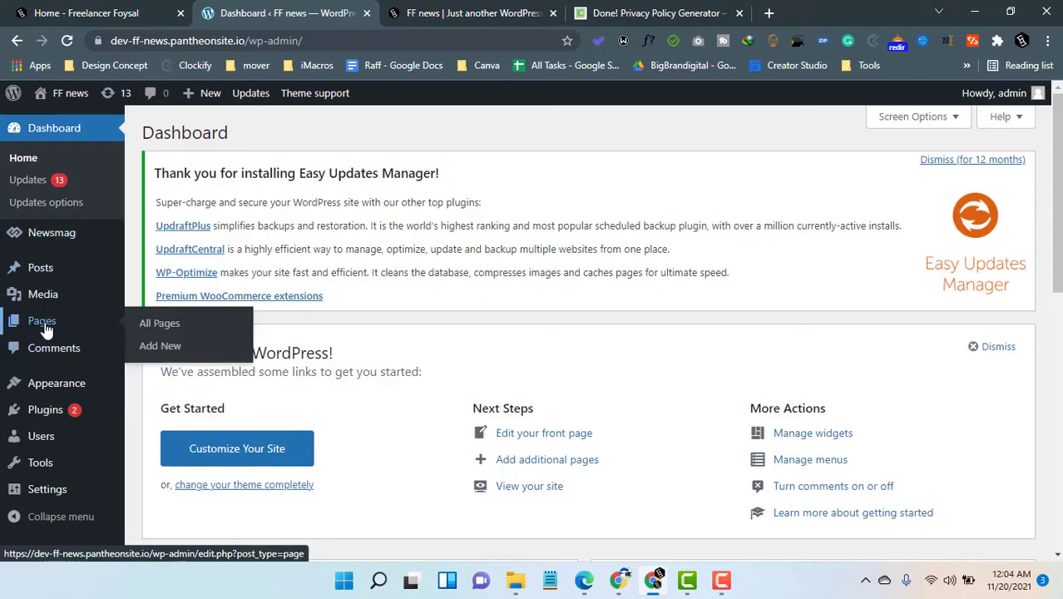
{"action": "middle_click", "coordinate": [164, 348]}
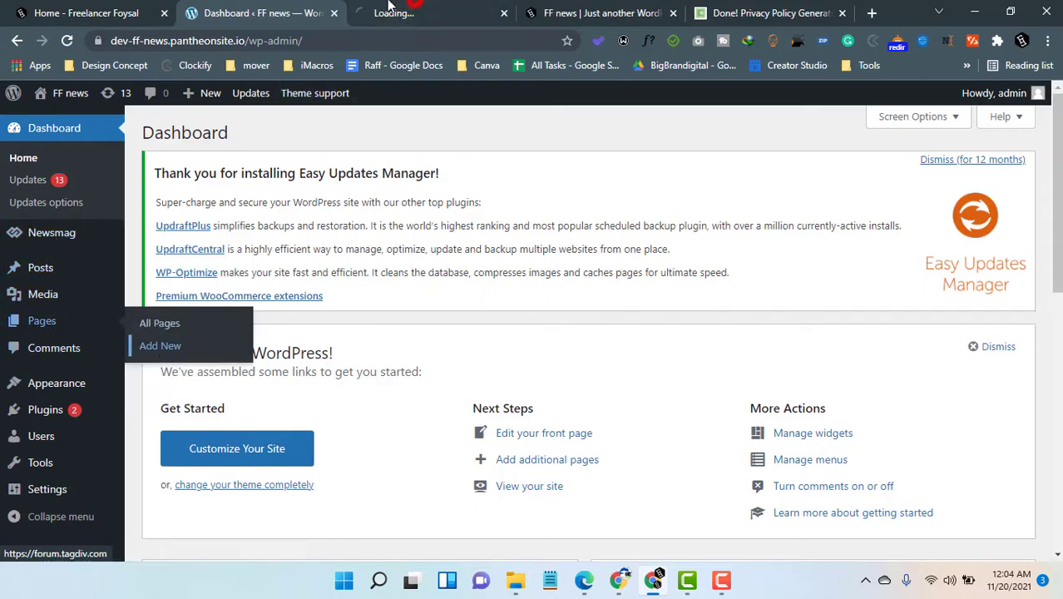
{"action": "left_click", "coordinate": [404, 13]}
{"action": "left_click", "coordinate": [117, 20]}
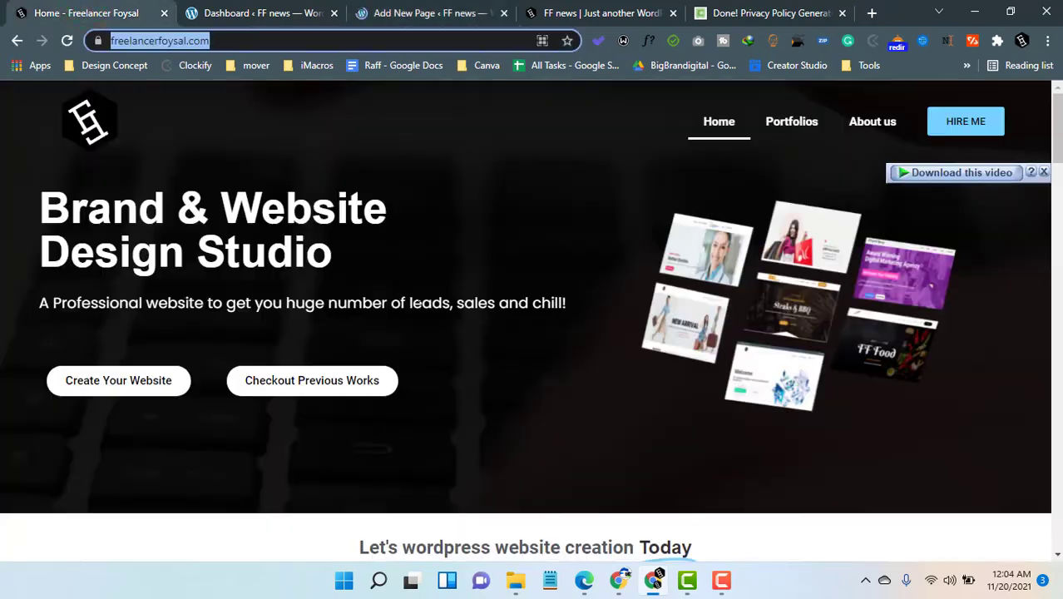
{"action": "left_click", "coordinate": [769, 14]}
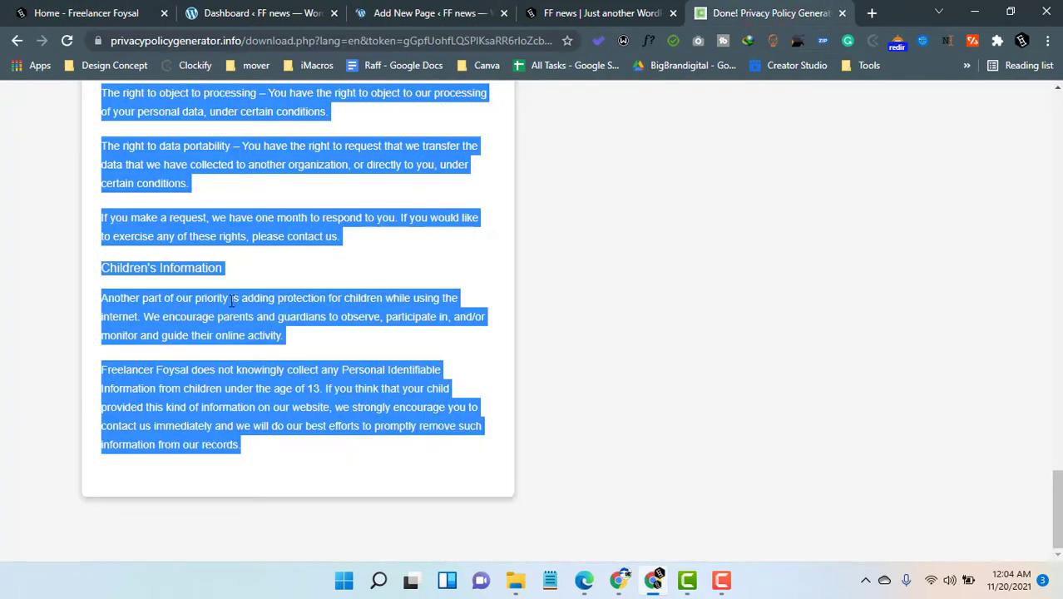
{"action": "left_click", "coordinate": [432, 15]}
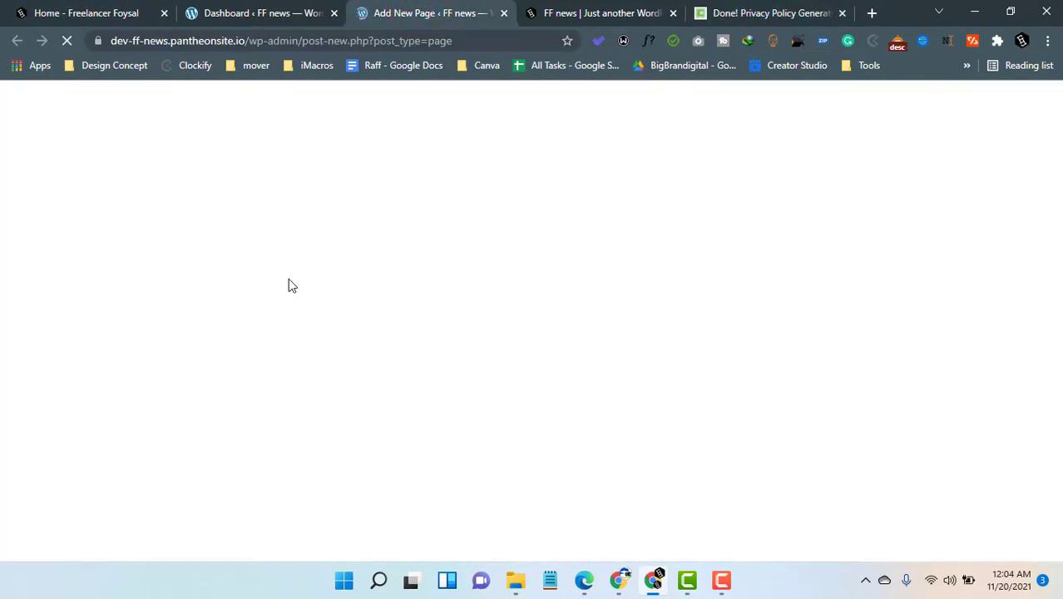
{"action": "left_click", "coordinate": [557, 13]}
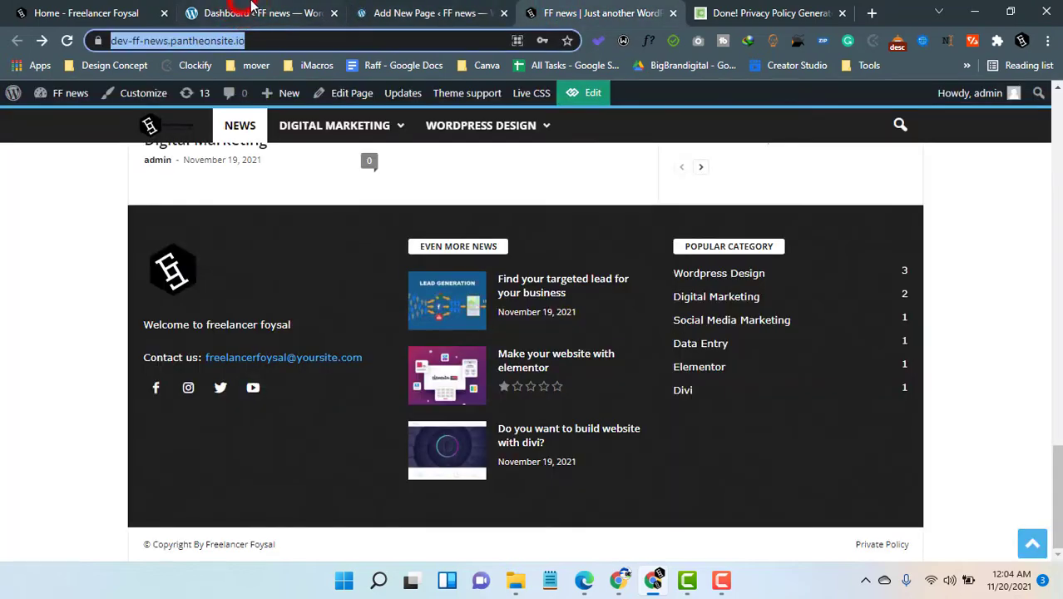
{"action": "left_click", "coordinate": [254, 12]}
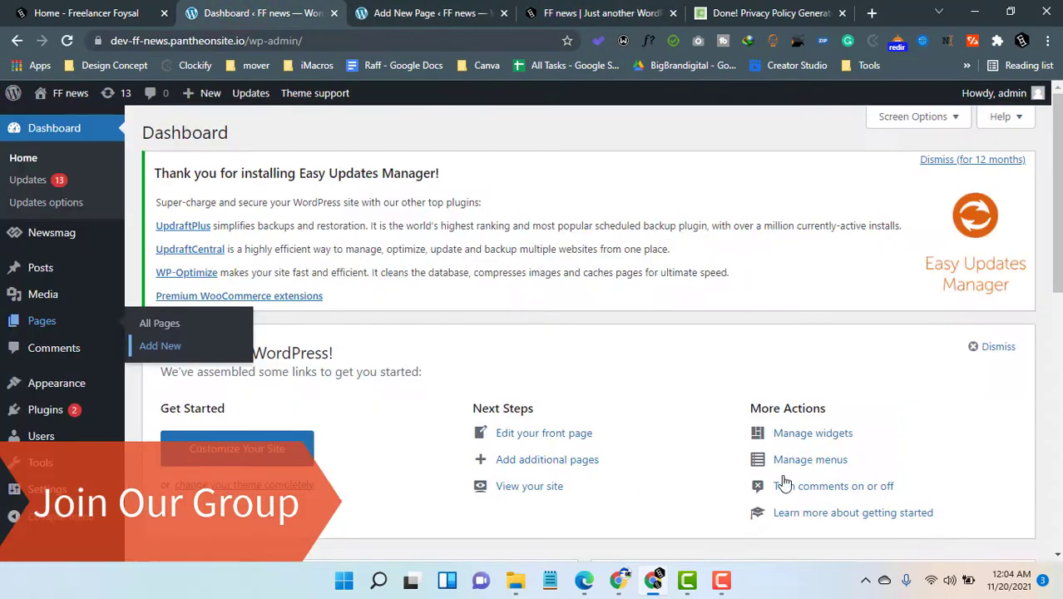
{"action": "left_click", "coordinate": [436, 13]}
{"action": "left_click", "coordinate": [600, 13]}
{"action": "left_click", "coordinate": [437, 13]}
Step: Leave the new-page editor for the list of all pages and open the FF news site in a new tab down to its footer
{"action": "left_click", "coordinate": [23, 105]}
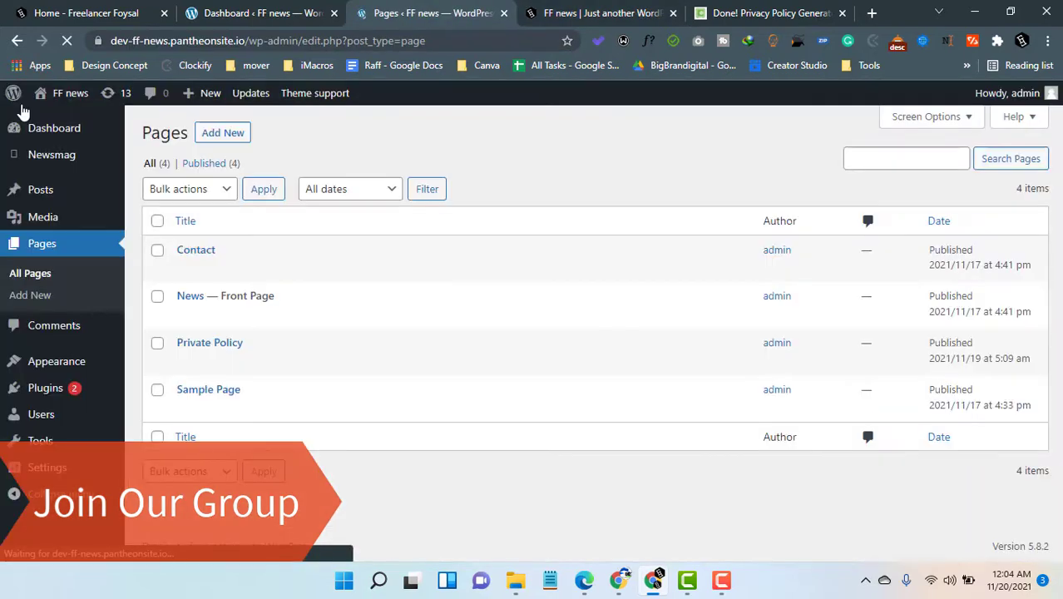
{"action": "middle_click", "coordinate": [55, 119]}
{"action": "left_click", "coordinate": [505, 10]}
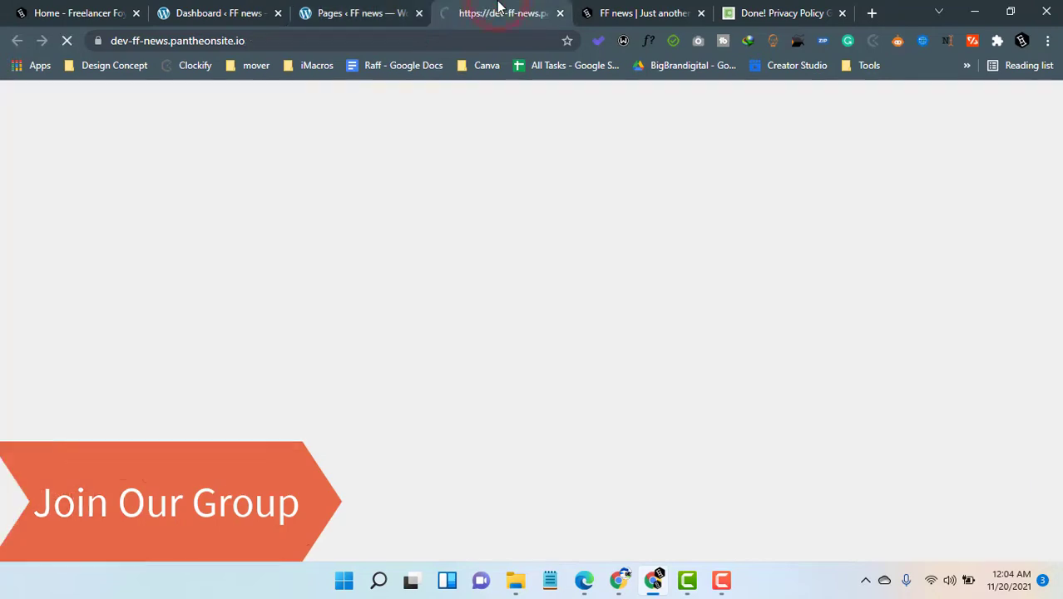
{"action": "scroll", "coordinate": [517, 405], "scroll_direction": "down", "scroll_amount": 15}
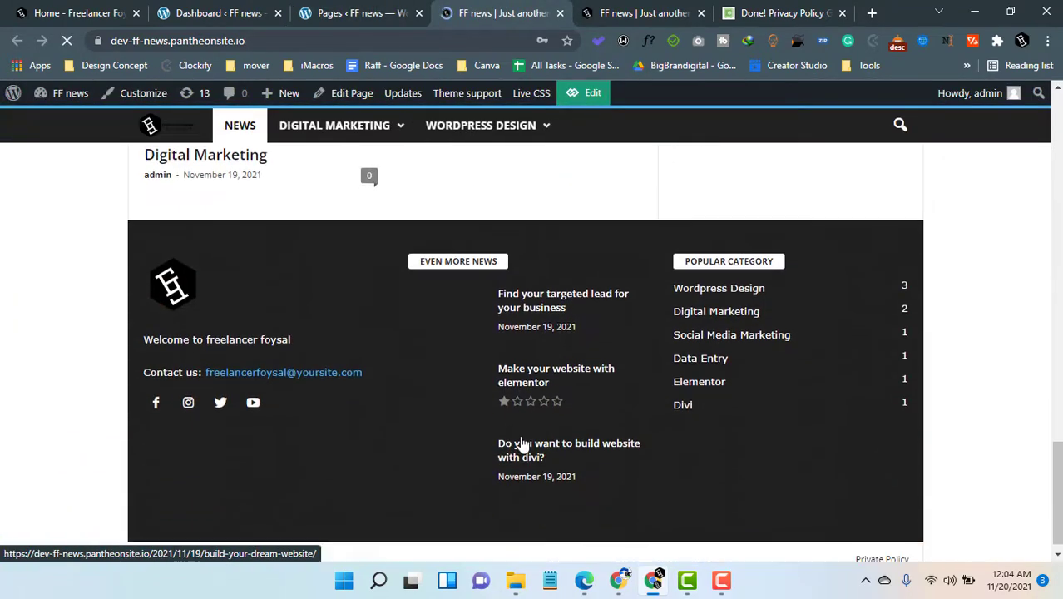
Step: Open the Private Policy page from the site footer and highlight its existing body text
{"action": "left_click", "coordinate": [875, 545]}
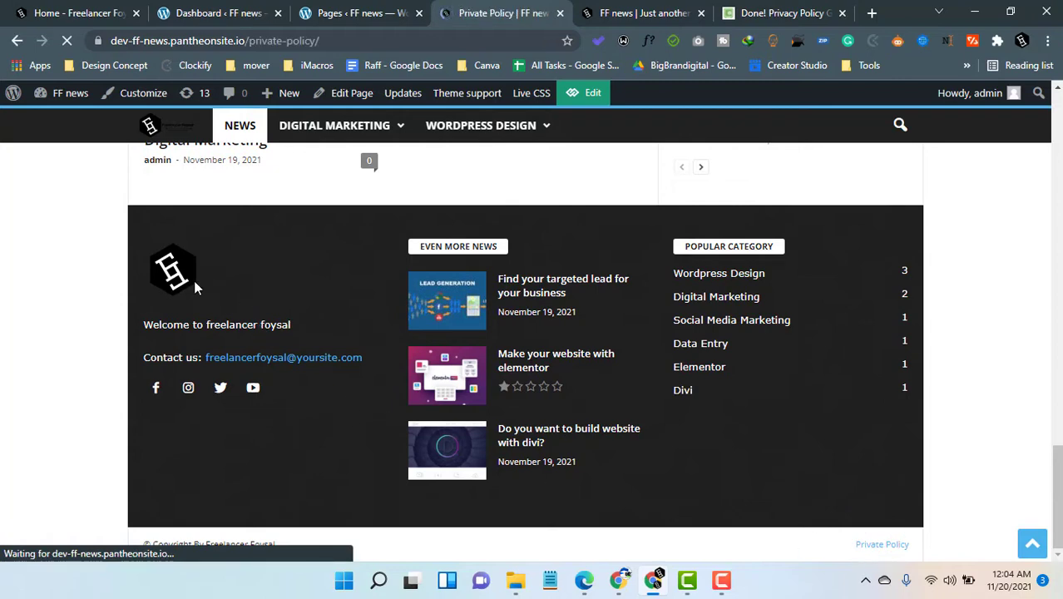
{"action": "left_click", "coordinate": [148, 220]}
{"action": "left_click_drag", "start_coordinate": [148, 219], "coordinate": [218, 225]}
Step: Open the Private Policy page for editing from the WordPress list of all pages
{"action": "left_click", "coordinate": [226, 12]}
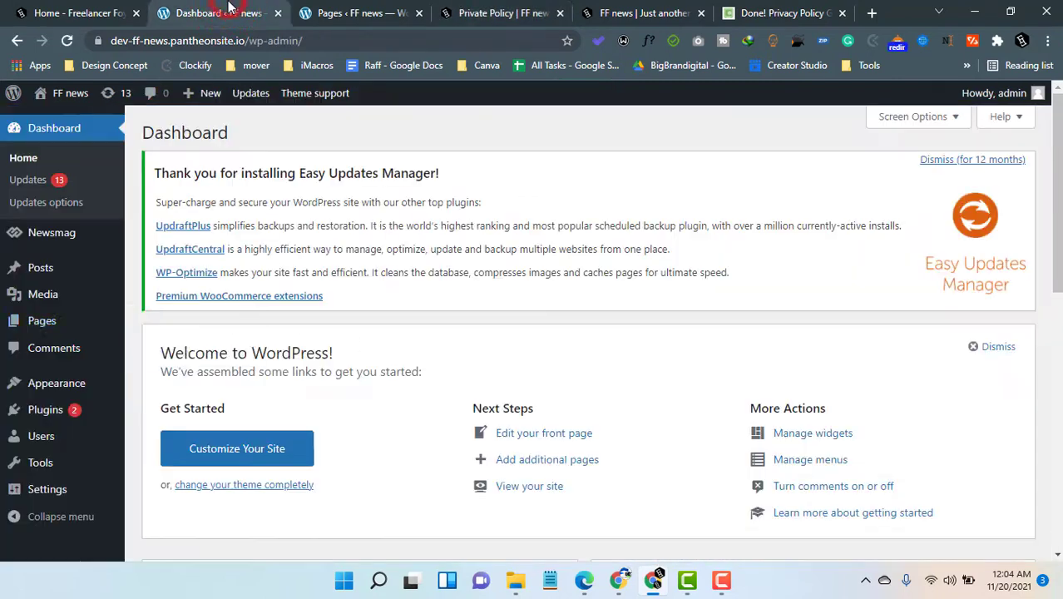
{"action": "left_click", "coordinate": [356, 12]}
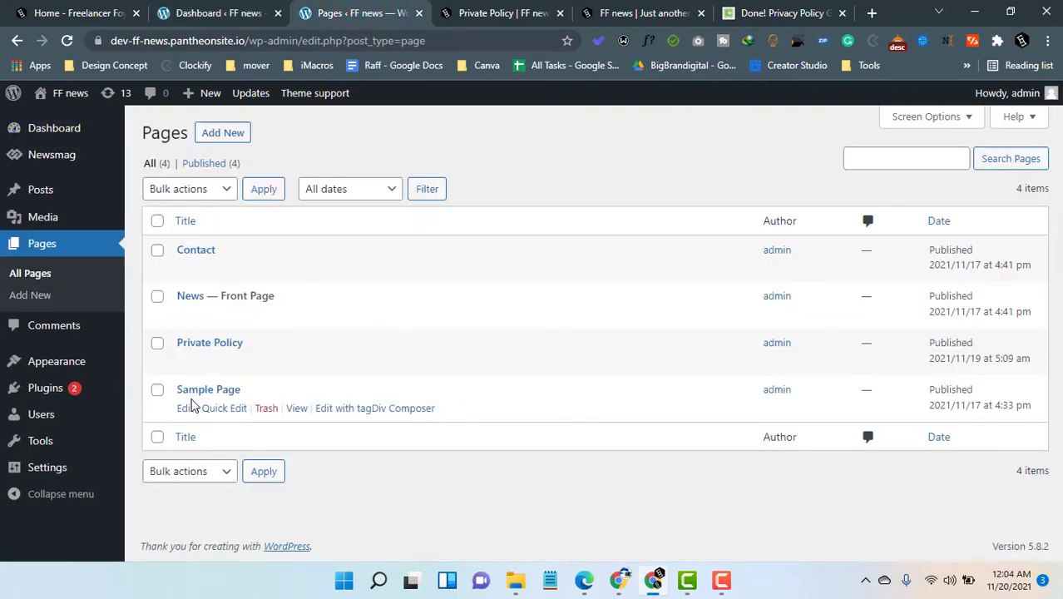
{"action": "left_click", "coordinate": [186, 363]}
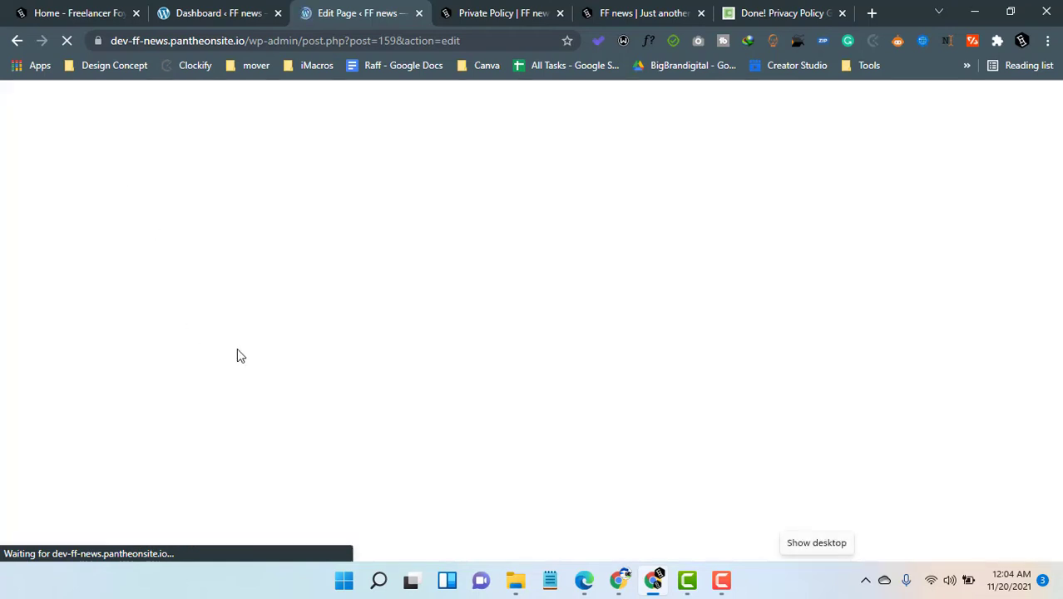
Step: Replace the "Hello World" paragraph on the Private Policy page with the copied policy text and update the page
{"action": "left_click", "coordinate": [89, 248]}
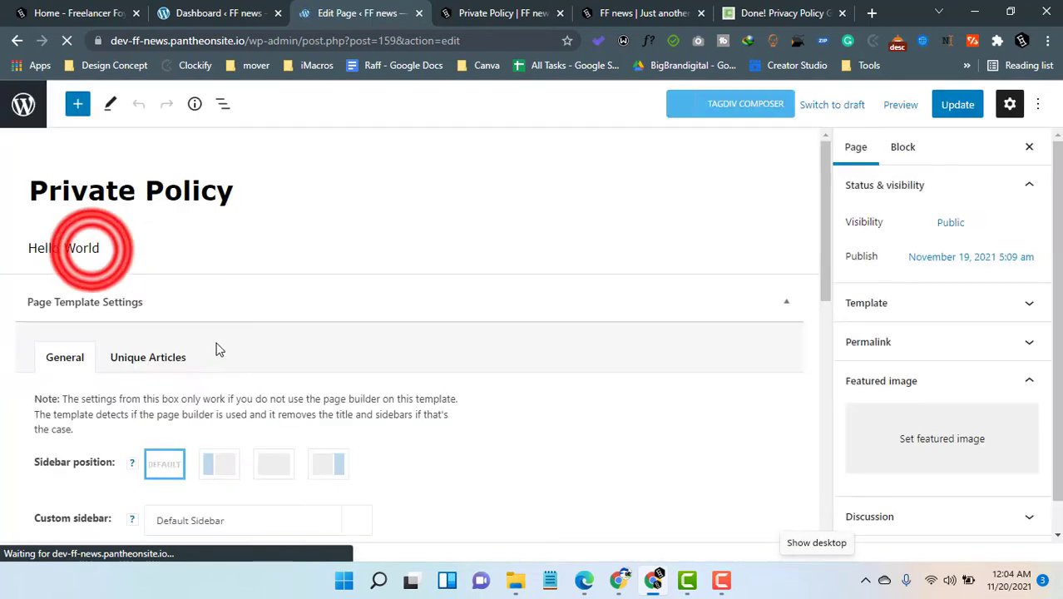
{"action": "triple_click", "coordinate": [91, 249]}
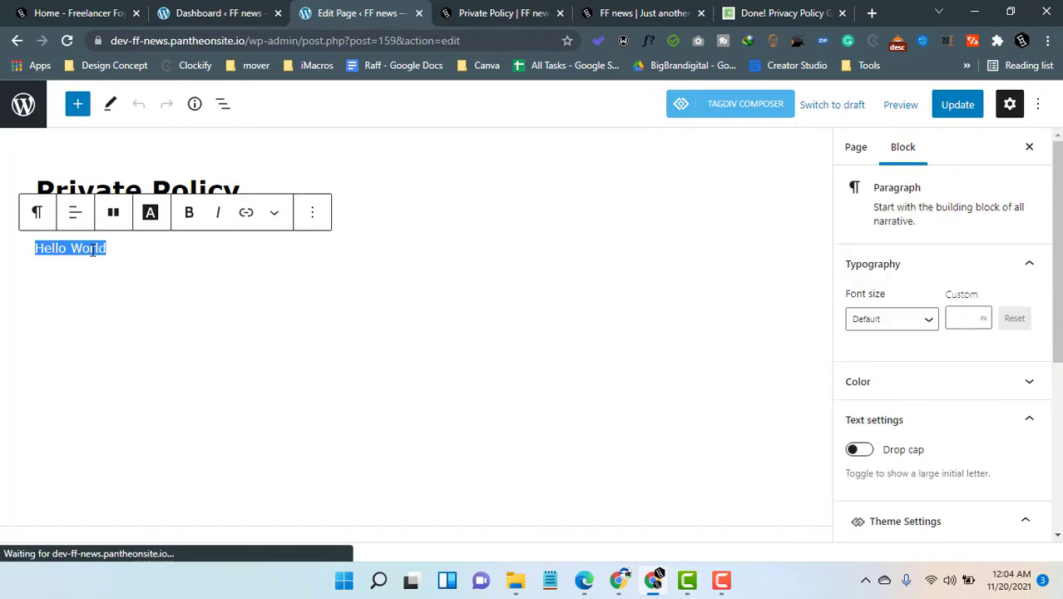
{"action": "key", "text": "ctrl+v"}
{"action": "left_click", "coordinate": [956, 104]}
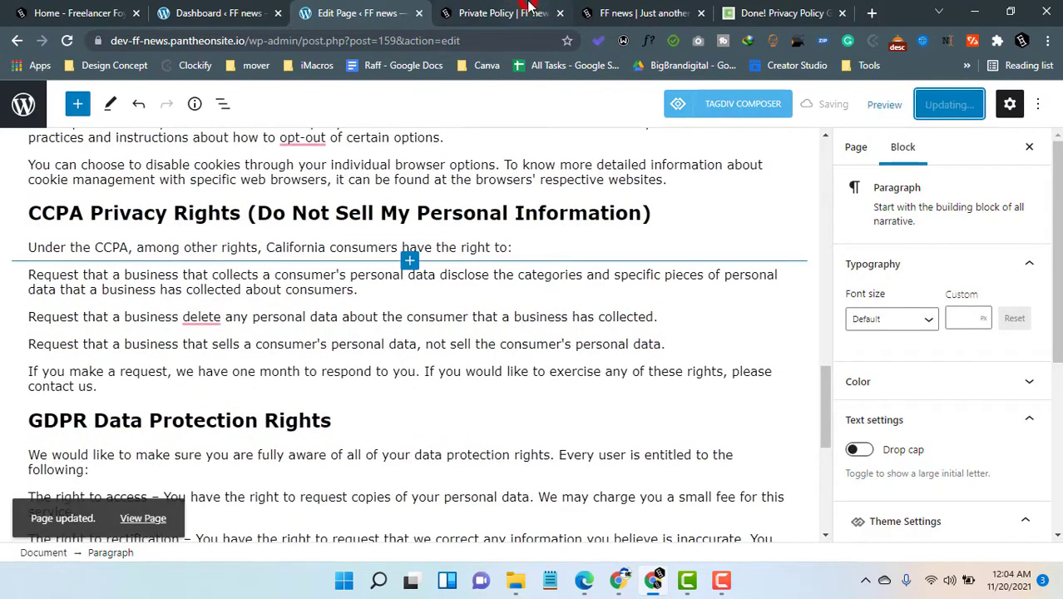
Step: Reload the live Private Policy page and review the policy text down to the site footer
{"action": "left_click", "coordinate": [503, 12]}
{"action": "left_click", "coordinate": [67, 40]}
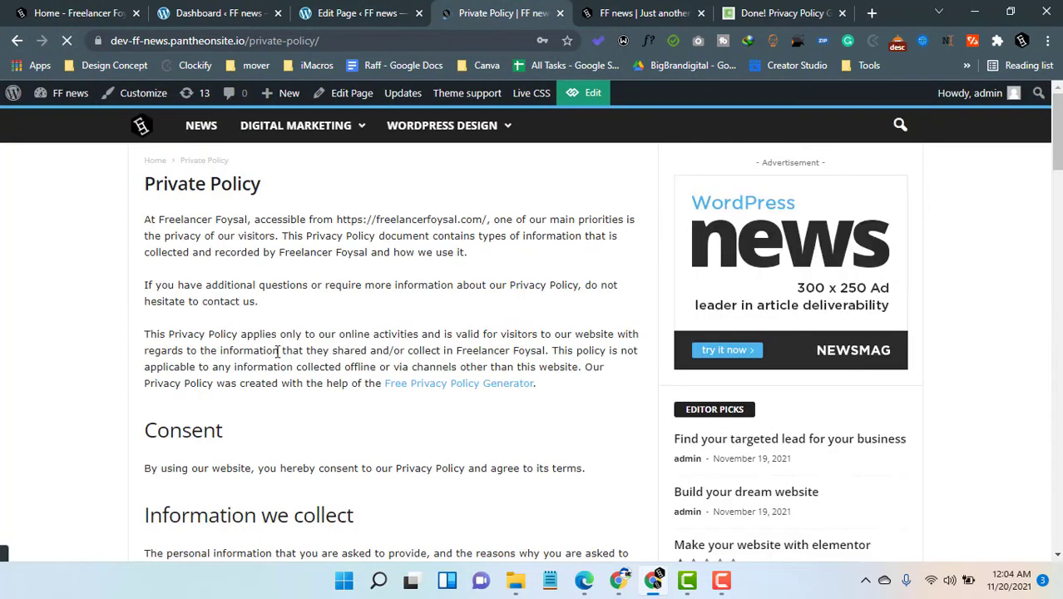
{"action": "scroll", "coordinate": [256, 337], "scroll_direction": "down", "scroll_amount": 5}
{"action": "scroll", "coordinate": [256, 336], "scroll_direction": "down", "scroll_amount": 15}
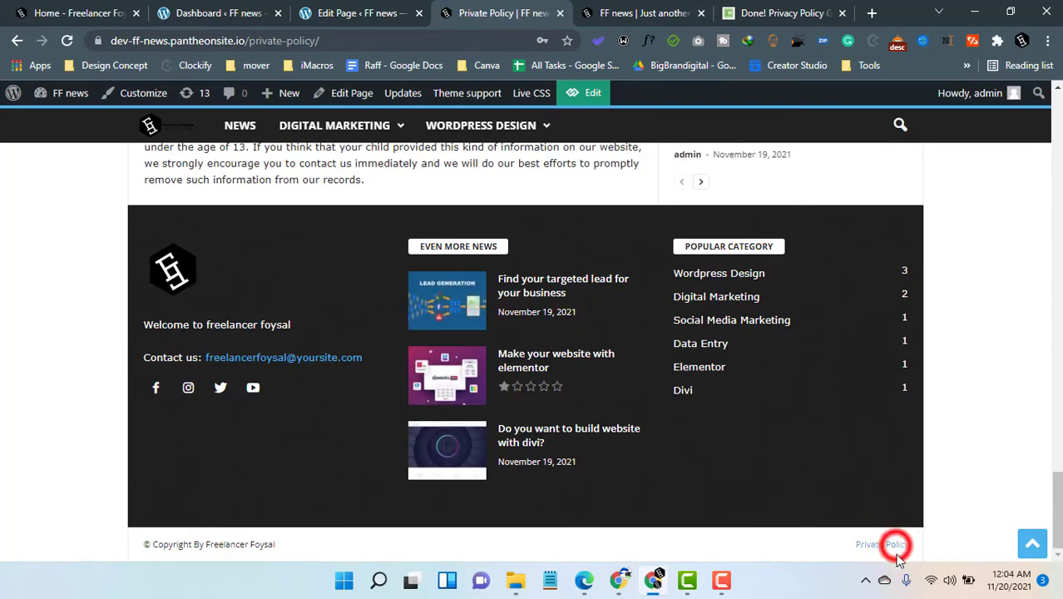
Step: Follow the footer's Private Policy link and check the opening paragraphs of the page it leads to
{"action": "left_click", "coordinate": [895, 547]}
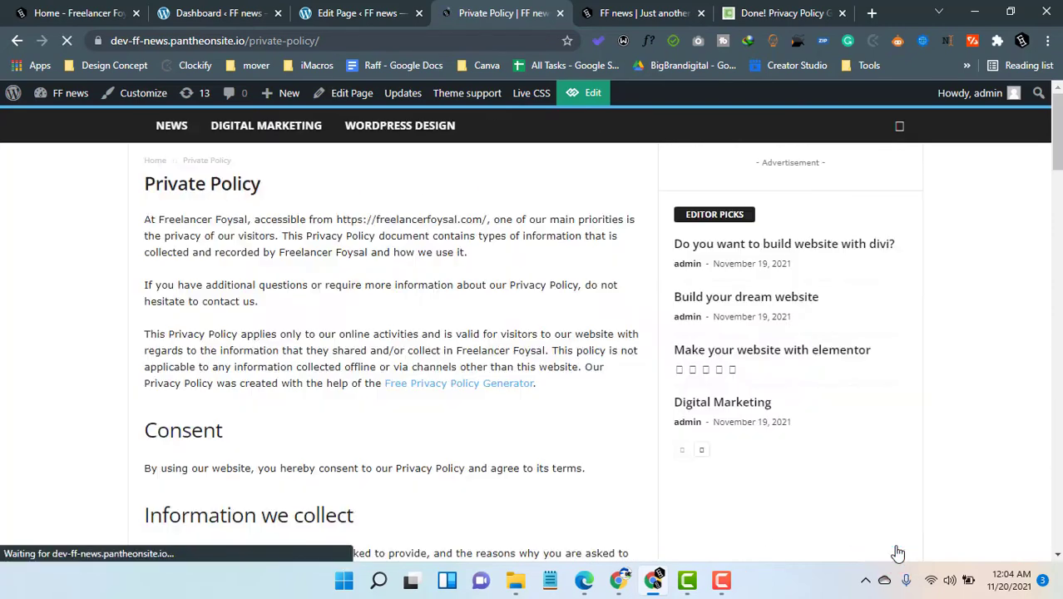
{"action": "left_click_drag", "start_coordinate": [232, 214], "coordinate": [236, 366]}
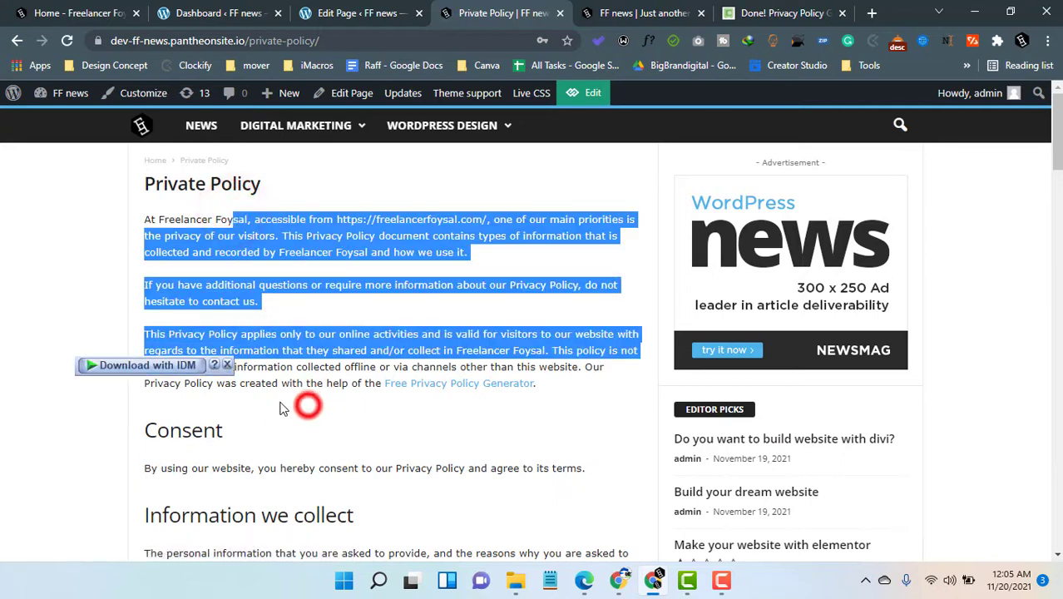
{"action": "left_click", "coordinate": [325, 326]}
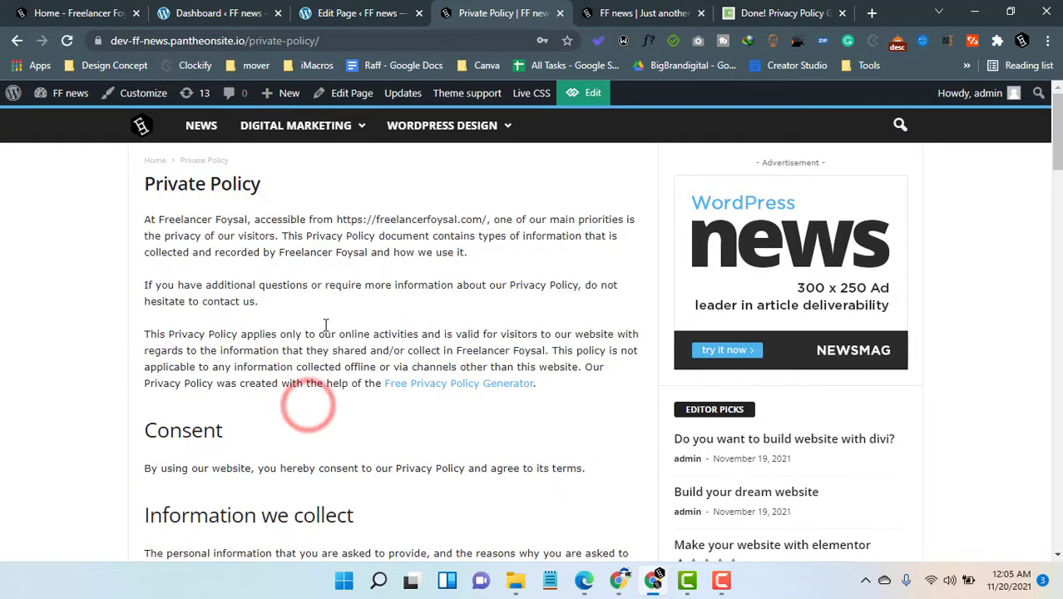
Step: Return to the FF news home page through the site logo and look over its articles and advertisement area
{"action": "left_click", "coordinate": [147, 127]}
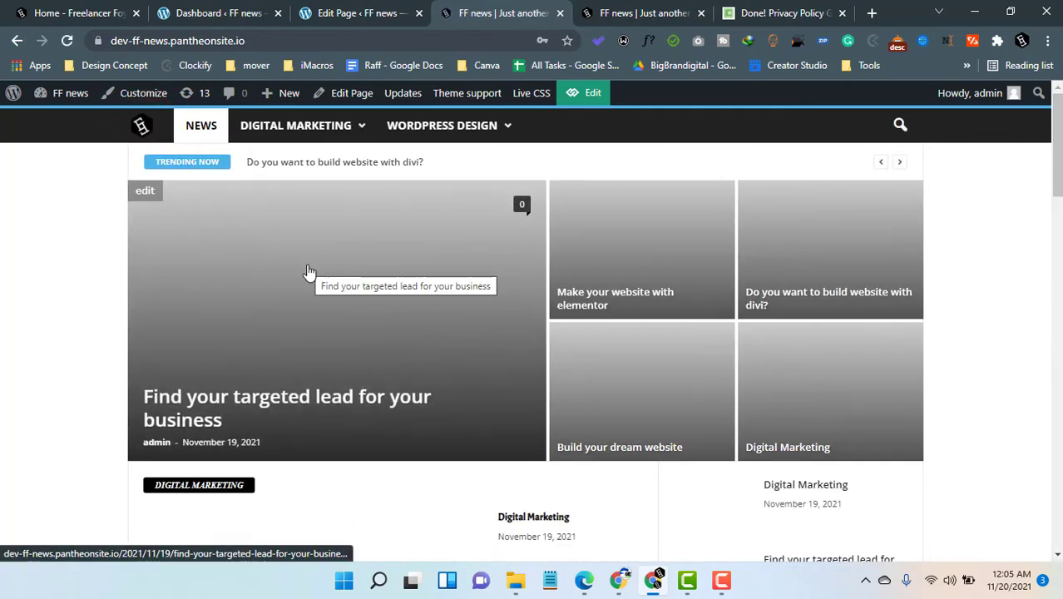
{"action": "scroll", "coordinate": [449, 358], "scroll_direction": "down", "scroll_amount": 10}
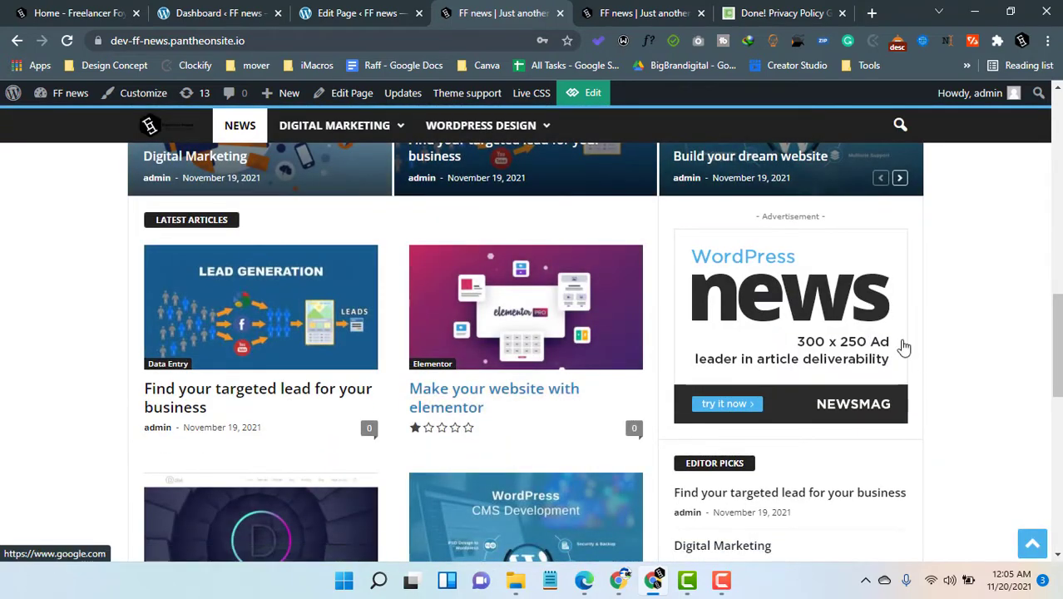
{"action": "scroll", "coordinate": [779, 357], "scroll_direction": "up", "scroll_amount": 10}
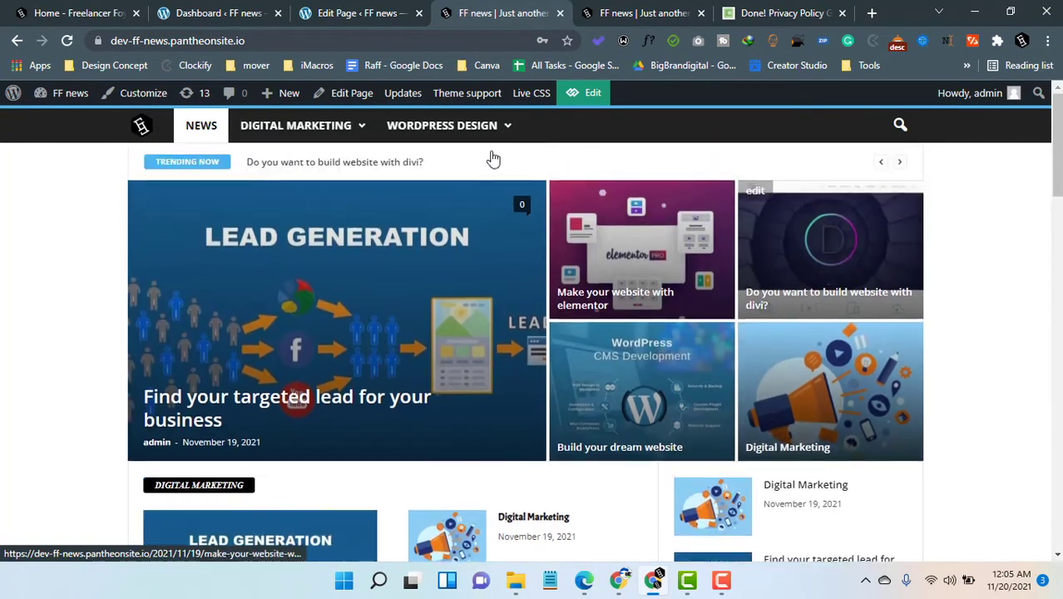